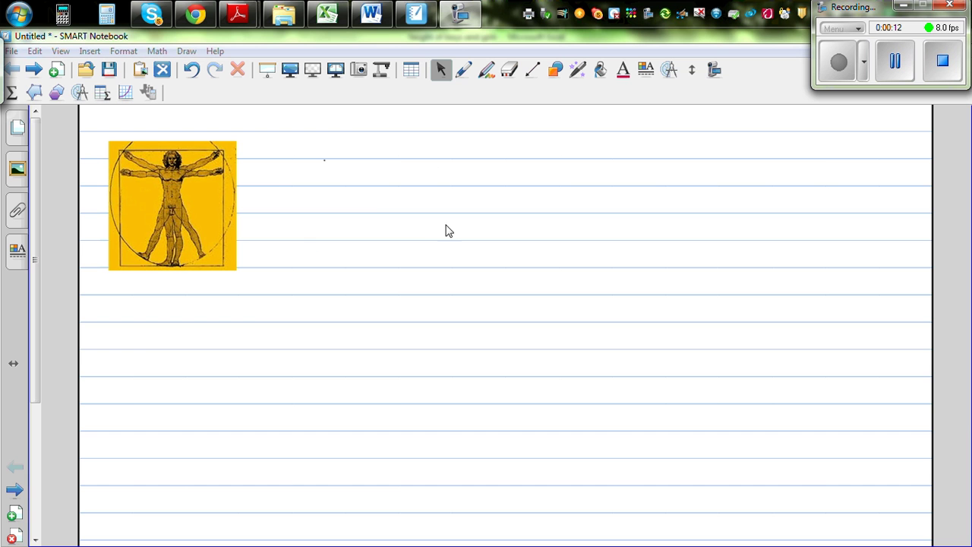
- Select the Pens tool to handwrite on the Vitruvian Man page
click(464, 72)
- With the dark red pen, draw an arrow from the image and write 'square'
click(611, 122)
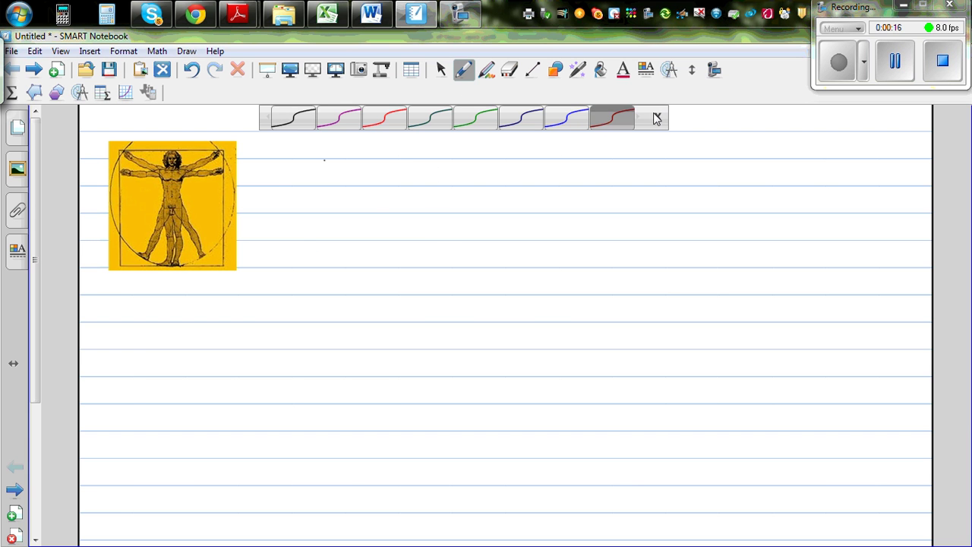
click(658, 116)
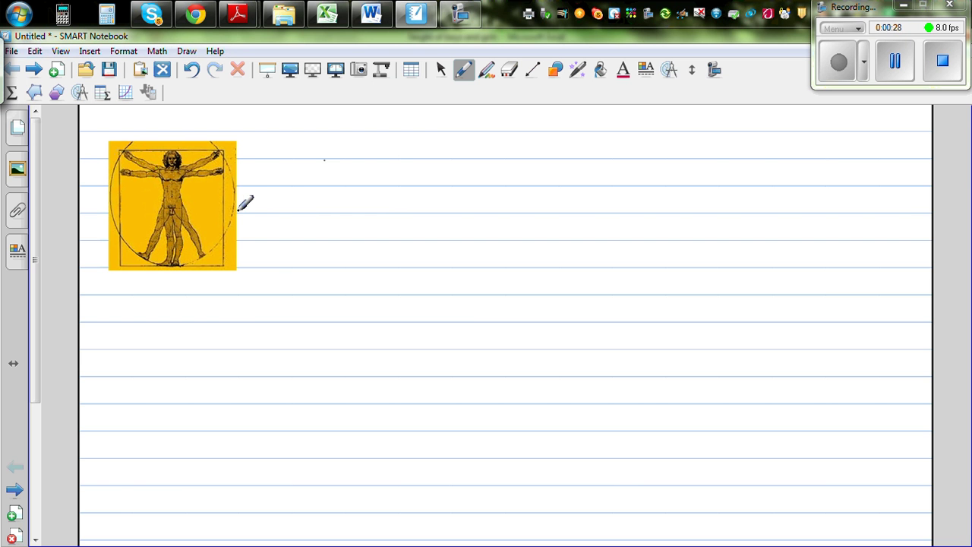
drag(227, 203, 271, 198)
drag(299, 191, 338, 182)
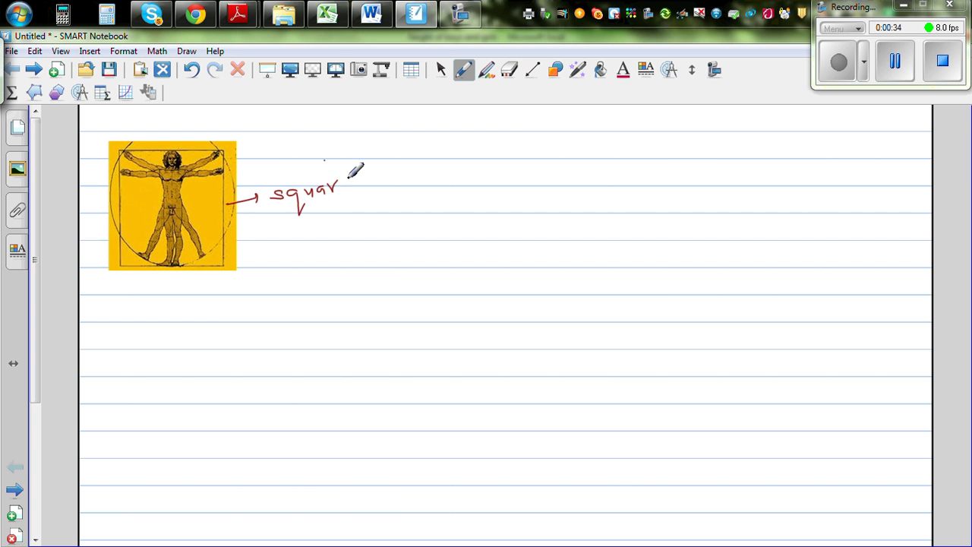
- Mark ticks on the image's left, top, right and bottom edges and the circle's bottom
drag(118, 208, 123, 208)
drag(152, 147, 152, 151)
drag(218, 199, 228, 199)
drag(197, 263, 197, 269)
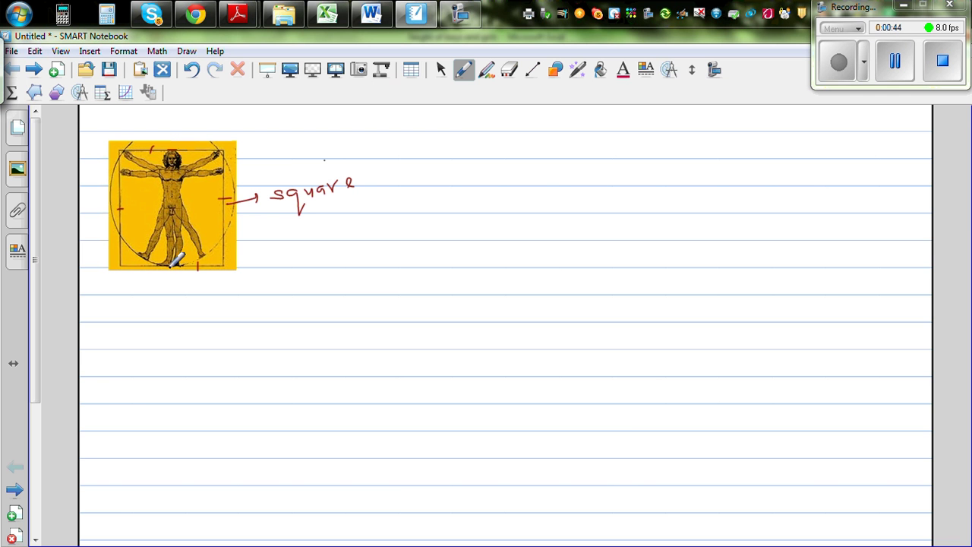
drag(168, 264, 178, 265)
- Handwrite 'Height' and 'Armspan' in red to the right of 'square'
mouse_move(442, 159)
mouse_down()
mouse_move(442, 177)
mouse_move(454, 167)
mouse_move(453, 178)
mouse_move(463, 169)
mouse_move(468, 179)
mouse_up()
drag(476, 165, 480, 196)
mouse_move(503, 156)
mouse_down()
mouse_move(515, 182)
mouse_move(526, 182)
mouse_up()
drag(519, 168, 532, 167)
mouse_move(622, 162)
mouse_down()
mouse_move(605, 184)
mouse_move(650, 171)
mouse_move(690, 182)
mouse_move(695, 202)
mouse_move(699, 183)
mouse_move(749, 173)
mouse_move(757, 184)
mouse_up()
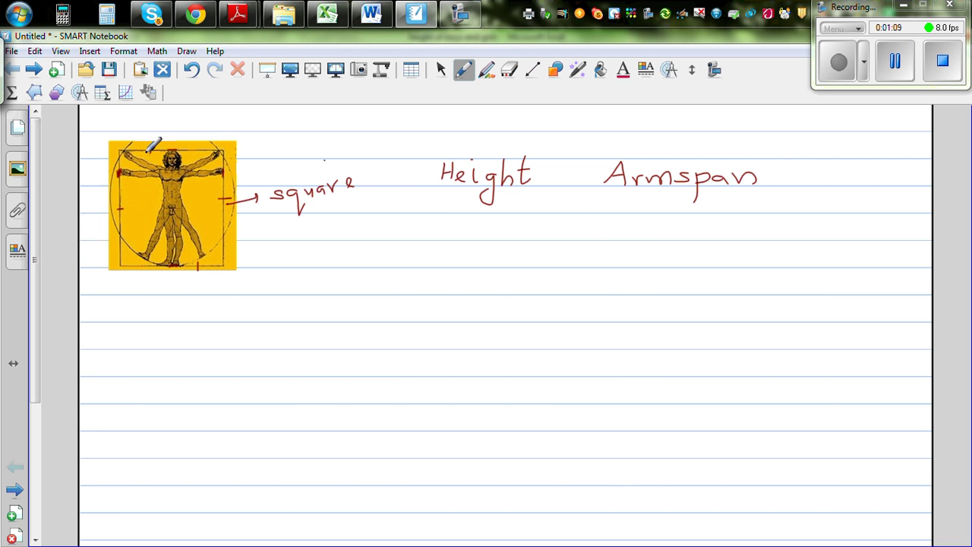
- Add a tick at the image's top, the equals sign, and begin the box around the note
drag(152, 148, 152, 150)
drag(565, 174, 575, 176)
mouse_move(433, 140)
mouse_down()
mouse_move(444, 202)
mouse_move(746, 199)
mouse_move(768, 164)
mouse_move(764, 142)
mouse_move(434, 140)
mouse_up()
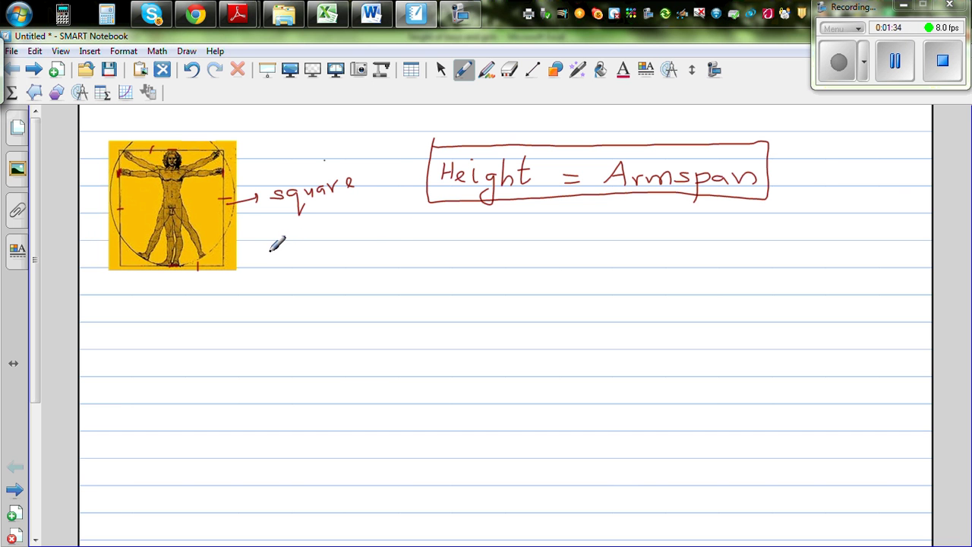
- Handwrite 'Is height = armspan' in red under the boxed equation
mouse_move(268, 247)
mouse_down()
mouse_move(288, 246)
mouse_move(277, 264)
mouse_up()
drag(268, 264, 294, 263)
mouse_move(349, 241)
mouse_down()
mouse_move(365, 265)
mouse_move(380, 265)
mouse_up()
mouse_move(389, 252)
mouse_down()
mouse_move(389, 265)
mouse_move(411, 257)
mouse_move(395, 287)
mouse_up()
mouse_move(417, 242)
mouse_down()
mouse_move(429, 264)
mouse_move(448, 265)
mouse_up()
mouse_move(435, 247)
mouse_down()
mouse_move(494, 262)
mouse_move(535, 257)
mouse_move(539, 266)
mouse_up()
mouse_move(546, 266)
mouse_down()
mouse_move(559, 255)
mouse_move(583, 254)
mouse_move(588, 266)
mouse_move(672, 262)
mouse_move(705, 236)
mouse_move(699, 247)
mouse_up()
- Add the question mark, go to the scatter graph page, and circle the point at armspan 120
click(702, 263)
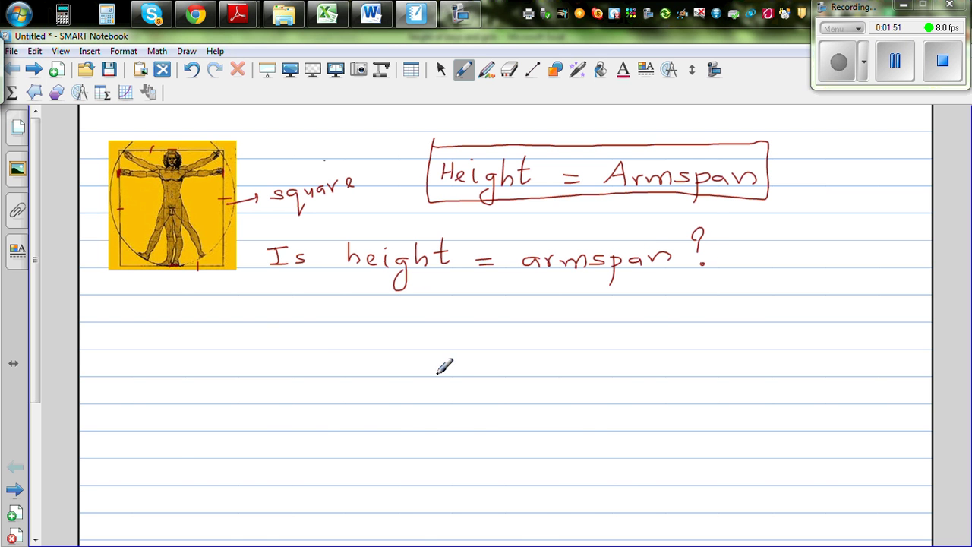
click(16, 490)
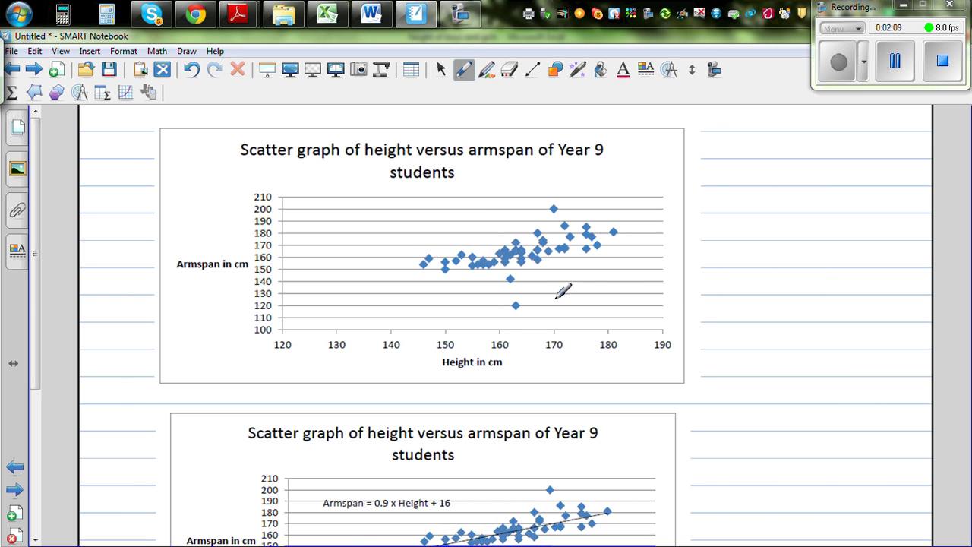
mouse_move(515, 298)
mouse_down()
mouse_move(508, 311)
mouse_move(524, 300)
mouse_up()
- Label the circled point '(164,120)' and draw an arrow to an 'outlier' note
mouse_move(517, 328)
mouse_down()
mouse_move(553, 302)
mouse_move(606, 301)
mouse_up()
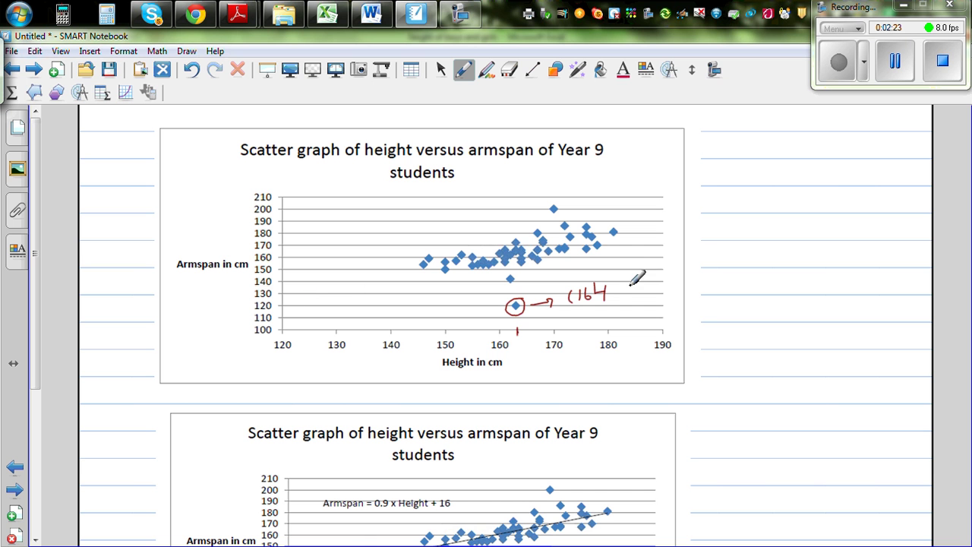
mouse_move(616, 295)
mouse_down()
mouse_move(640, 292)
mouse_move(647, 277)
mouse_move(660, 286)
mouse_up()
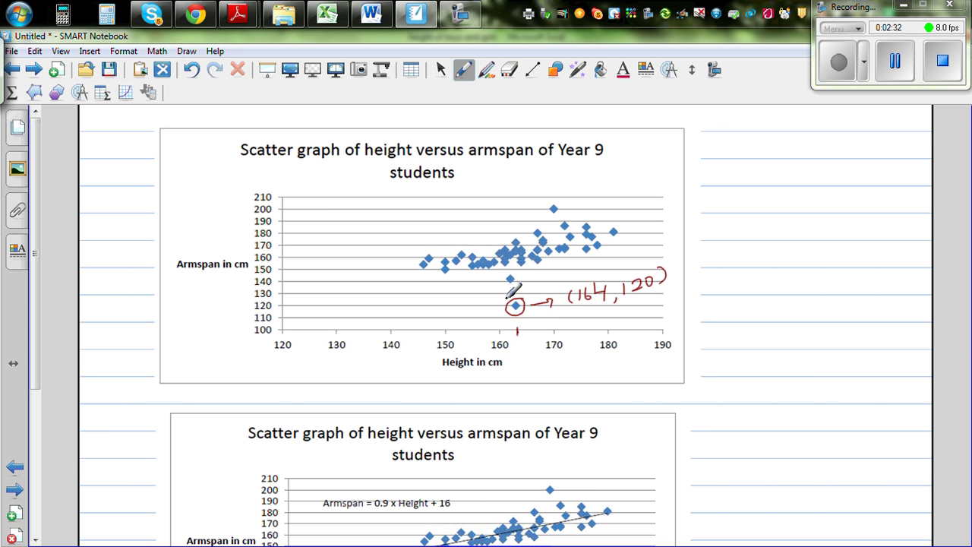
mouse_move(531, 316)
mouse_down()
mouse_move(584, 322)
mouse_move(671, 302)
mouse_up()
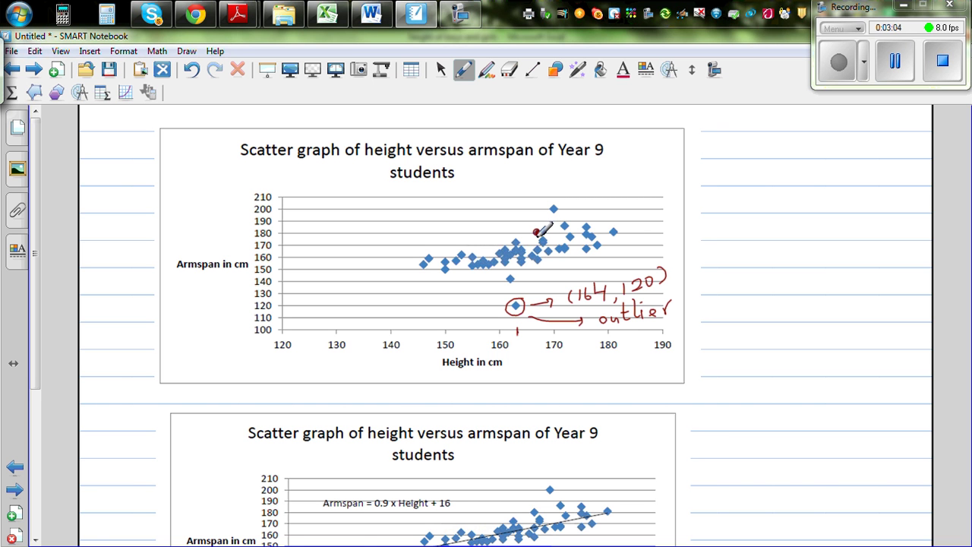
- Draw red dotted lines from the red point down to the x-axis and across to the y-axis
click(532, 69)
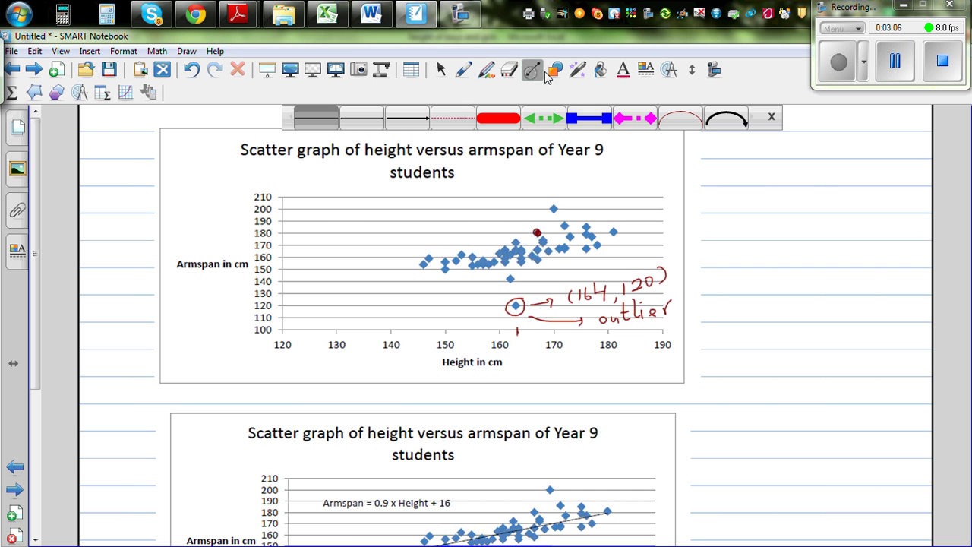
click(453, 120)
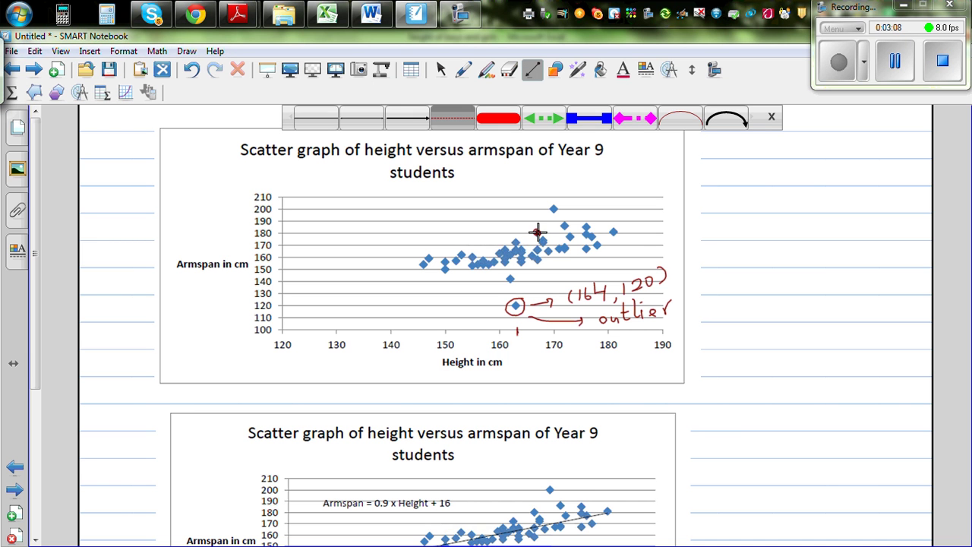
drag(537, 233, 537, 328)
drag(537, 233, 284, 233)
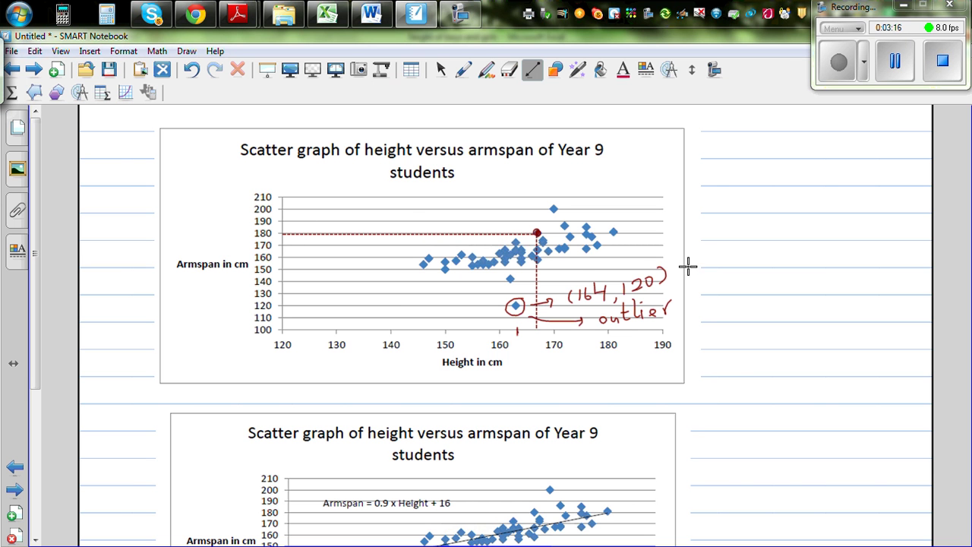
- With a dark pen, write '(168,180)' beside the red point
click(464, 70)
click(430, 118)
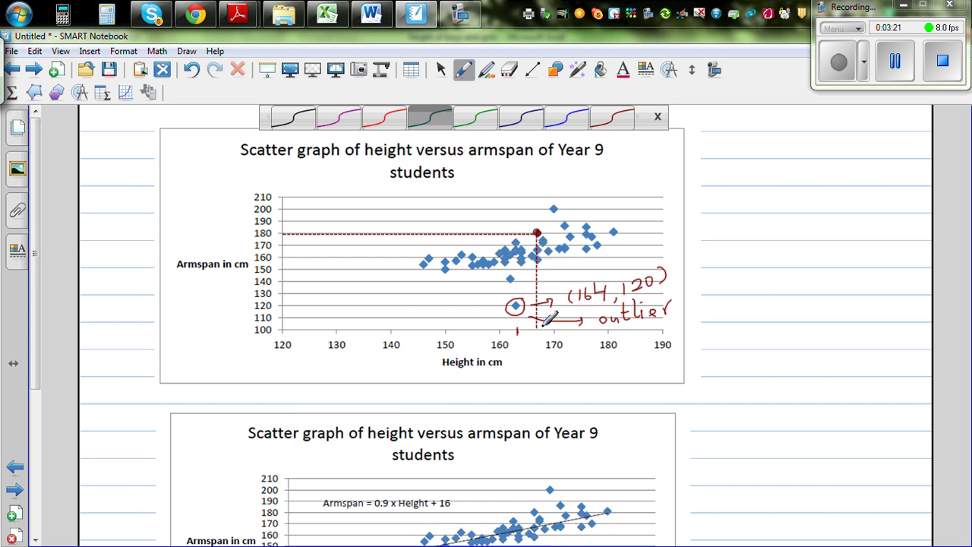
mouse_move(498, 208)
mouse_down()
mouse_move(494, 220)
mouse_move(518, 206)
mouse_move(531, 215)
mouse_move(548, 194)
mouse_move(557, 201)
mouse_up()
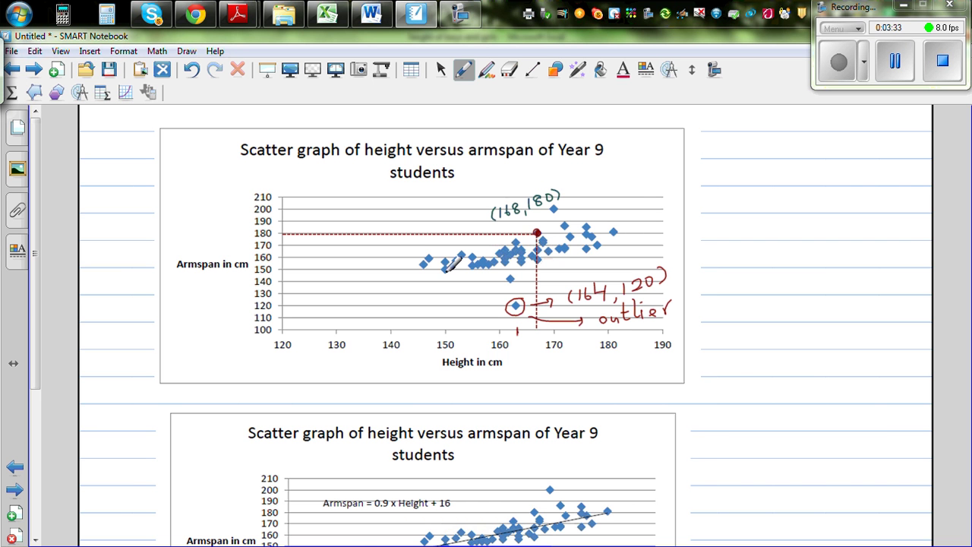
- Draw dashed lines from the (150,150) point to the x-axis and the y-axis
click(533, 71)
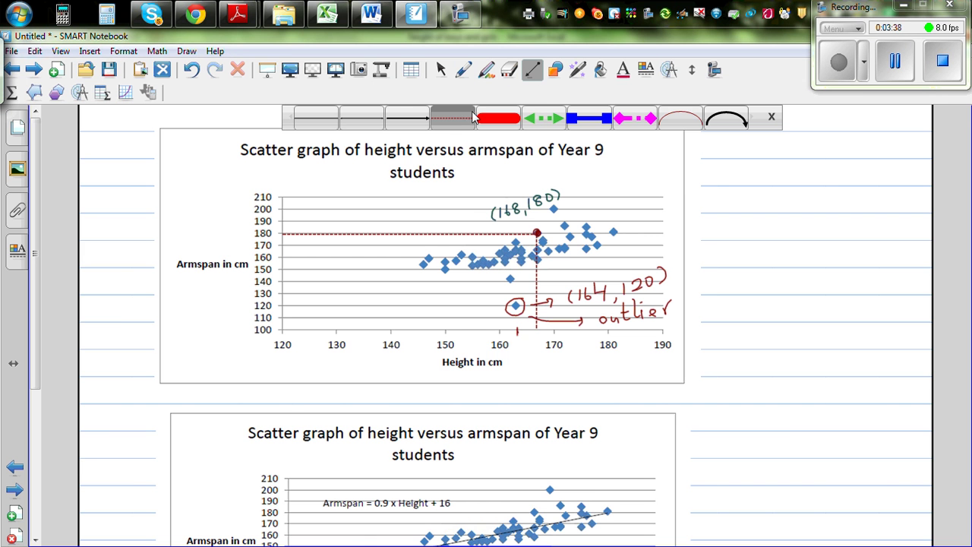
drag(445, 264, 447, 325)
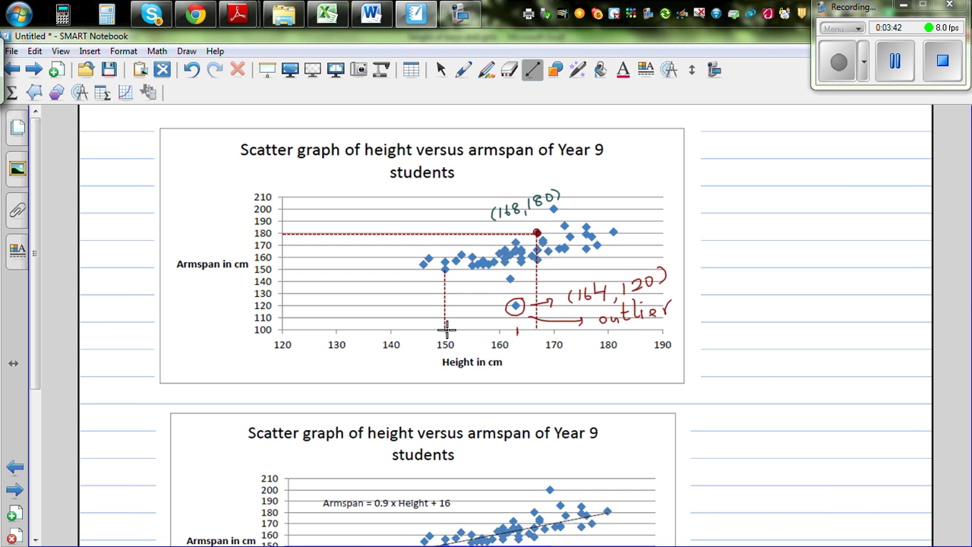
drag(445, 270, 283, 270)
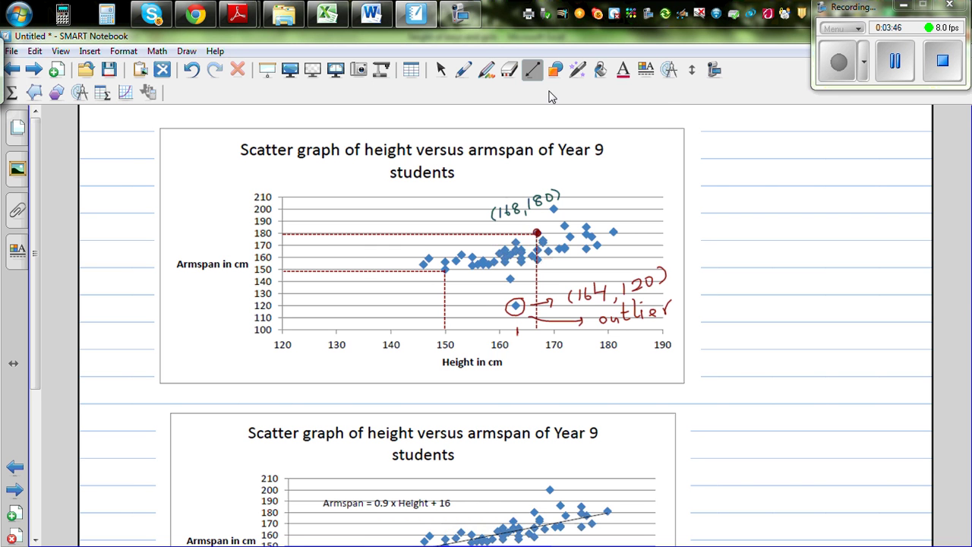
- With the dark blue pen, dot the point and write '(150,150)' beside it
click(465, 70)
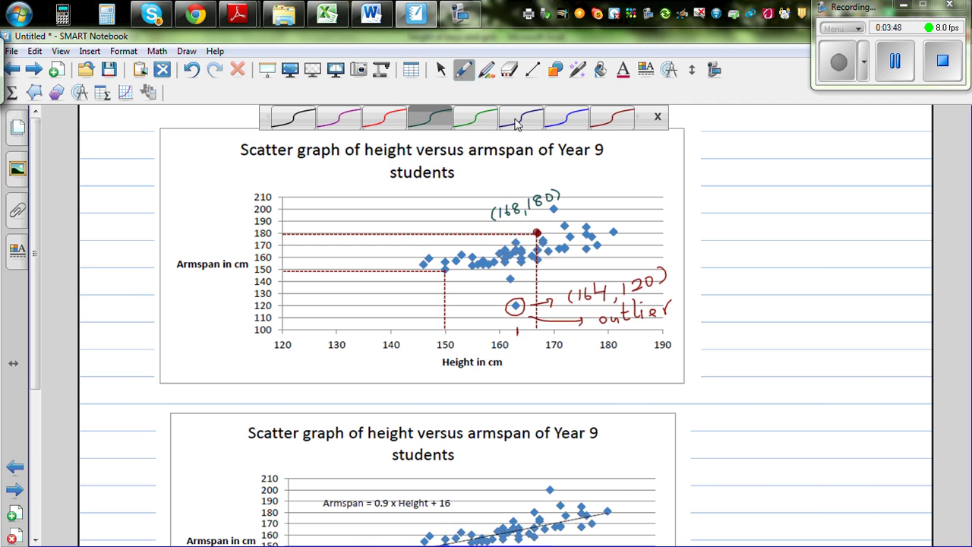
click(517, 120)
drag(447, 267, 459, 256)
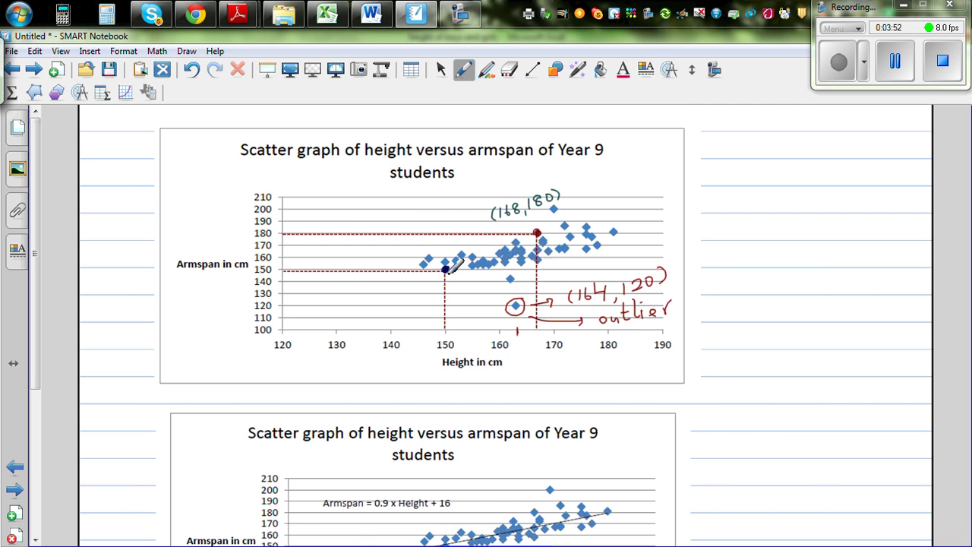
mouse_move(390, 286)
mouse_down()
mouse_move(389, 298)
mouse_move(457, 287)
mouse_up()
click(445, 270)
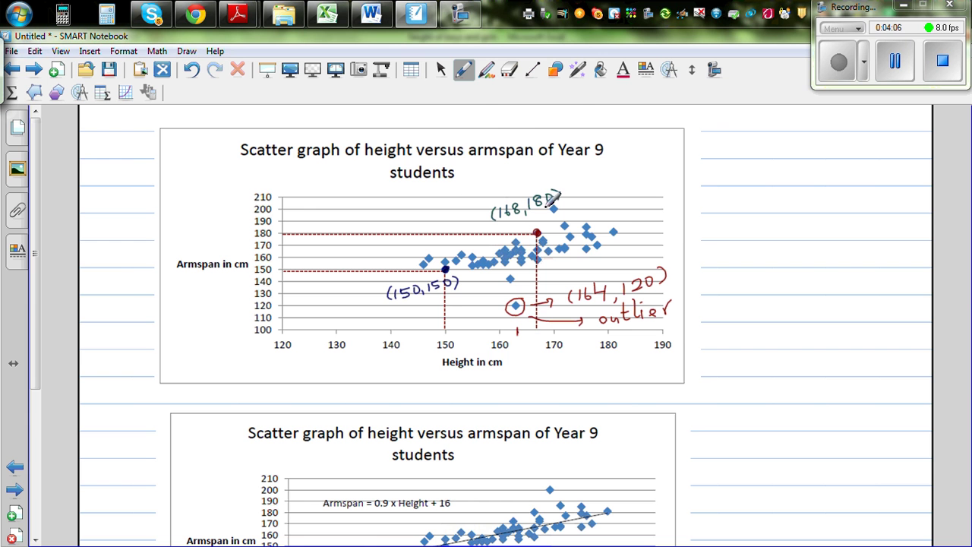
click(510, 69)
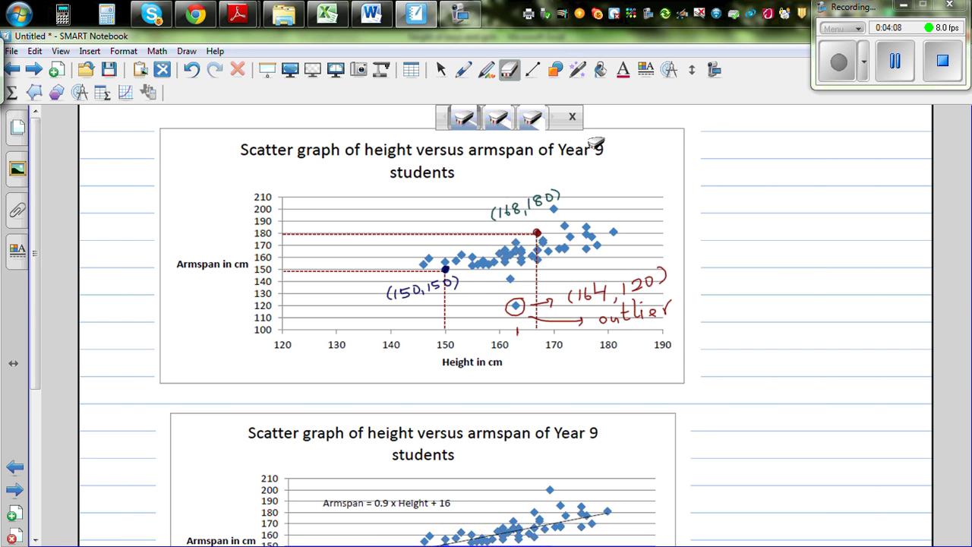
- On the second graph, write 'Trendline' in green with an arrow to the trend line
drag(37, 250, 44, 358)
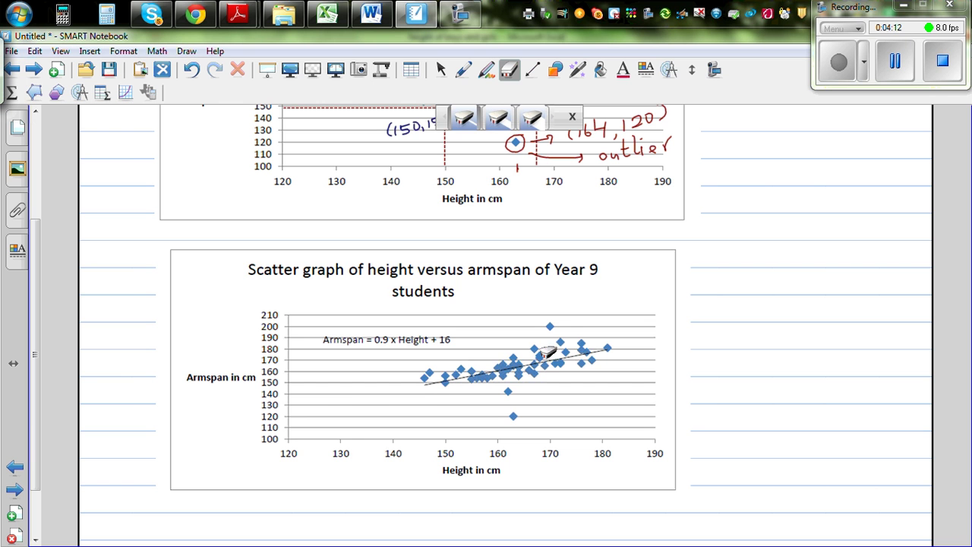
click(462, 73)
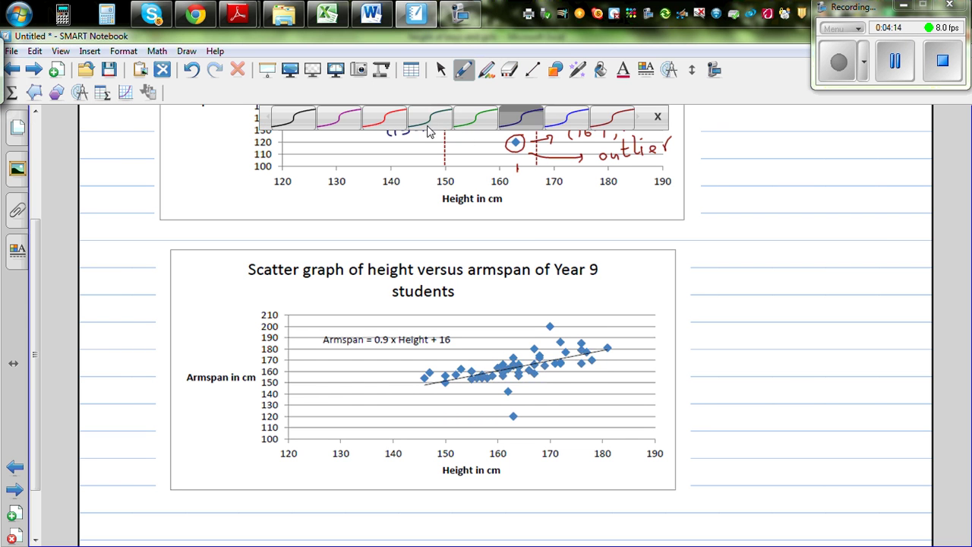
mouse_move(575, 358)
mouse_down()
mouse_move(589, 389)
mouse_move(617, 377)
mouse_up()
mouse_move(608, 377)
mouse_down()
mouse_move(610, 390)
mouse_move(629, 379)
mouse_move(654, 388)
mouse_move(684, 355)
mouse_move(691, 371)
mouse_move(722, 367)
mouse_up()
click(693, 363)
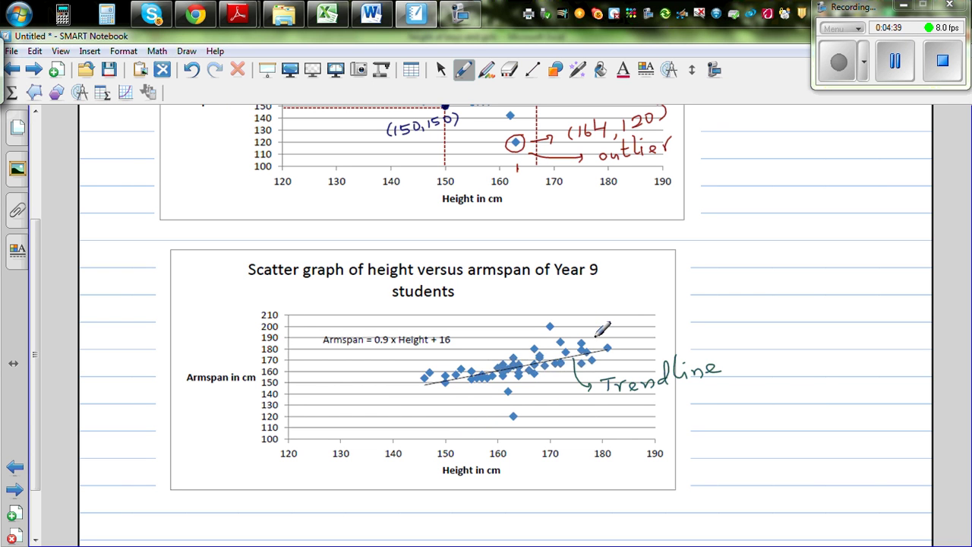
- Add a green arrow to the line's upper end labelled 'Increasing'
drag(601, 308, 596, 335)
mouse_move(625, 287)
mouse_down()
mouse_move(623, 304)
mouse_move(634, 304)
mouse_up()
mouse_move(616, 287)
mouse_down()
mouse_move(660, 297)
mouse_move(685, 283)
mouse_move(683, 292)
mouse_move(698, 296)
mouse_move(756, 279)
mouse_move(767, 291)
mouse_move(750, 304)
mouse_up()
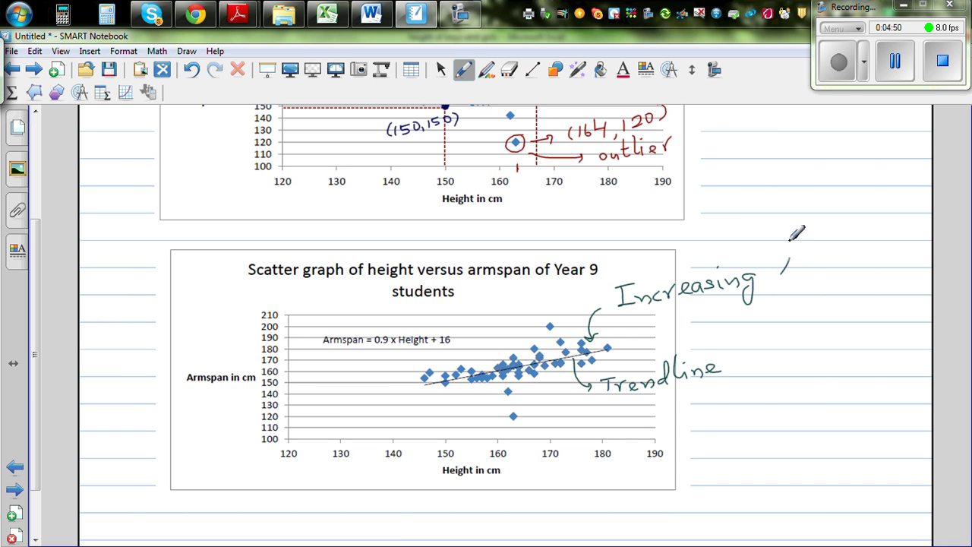